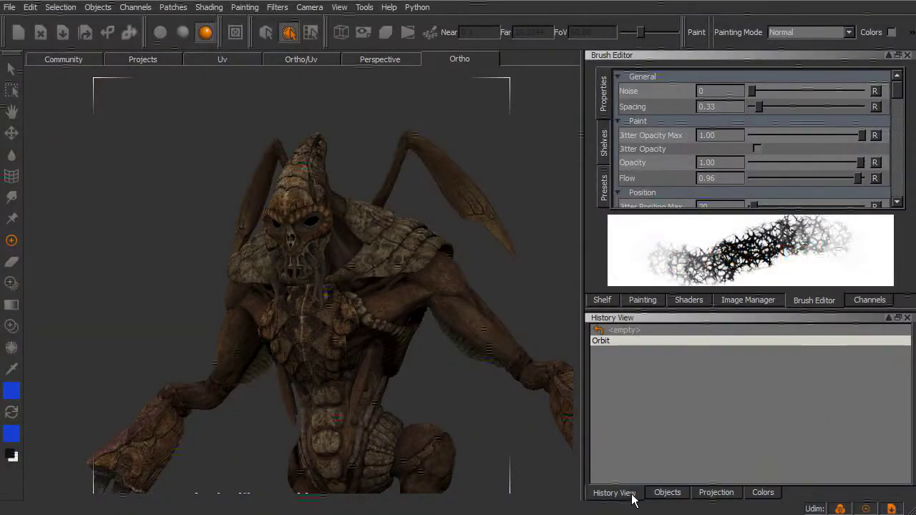
Step the history back to the empty state and return it to the Orbit entry.
click(619, 331)
click(609, 341)
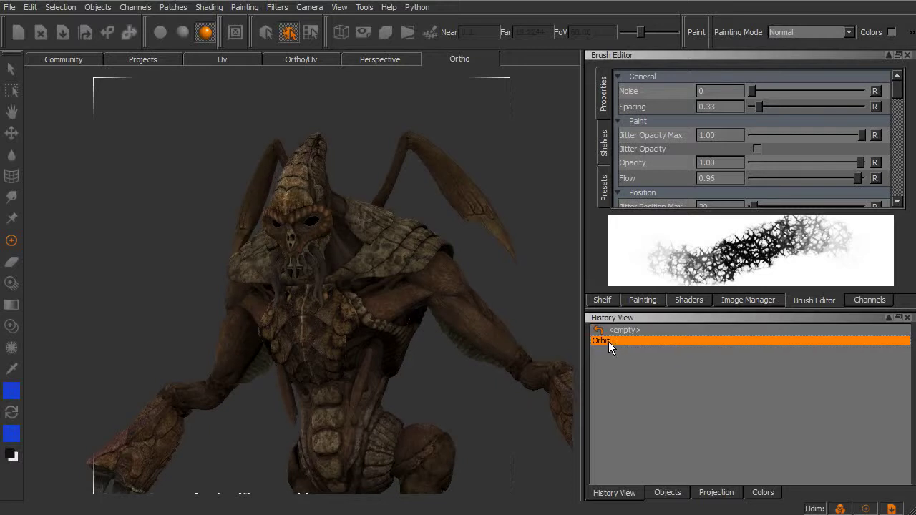
click(620, 333)
click(617, 340)
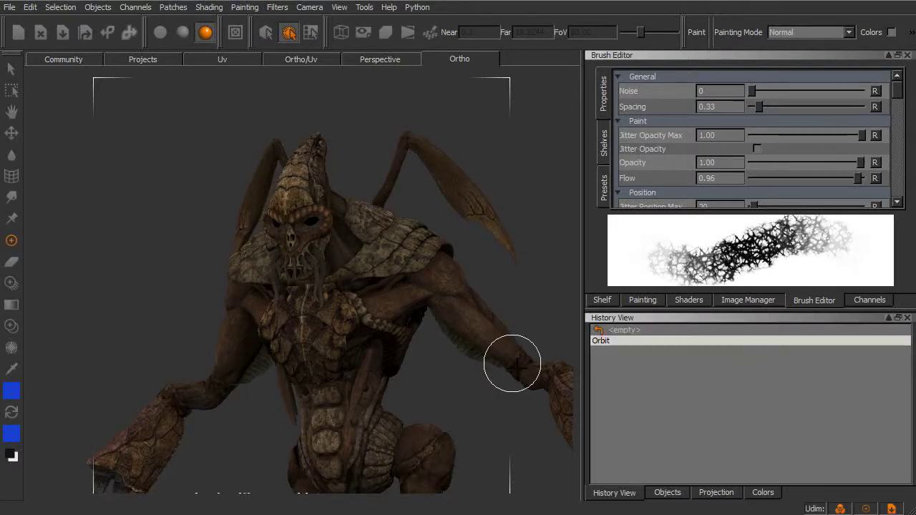
Paint a blue patch over the ribs beside the chest plates, below the creature's left shoulder.
alt+drag(444, 345, 472, 372)
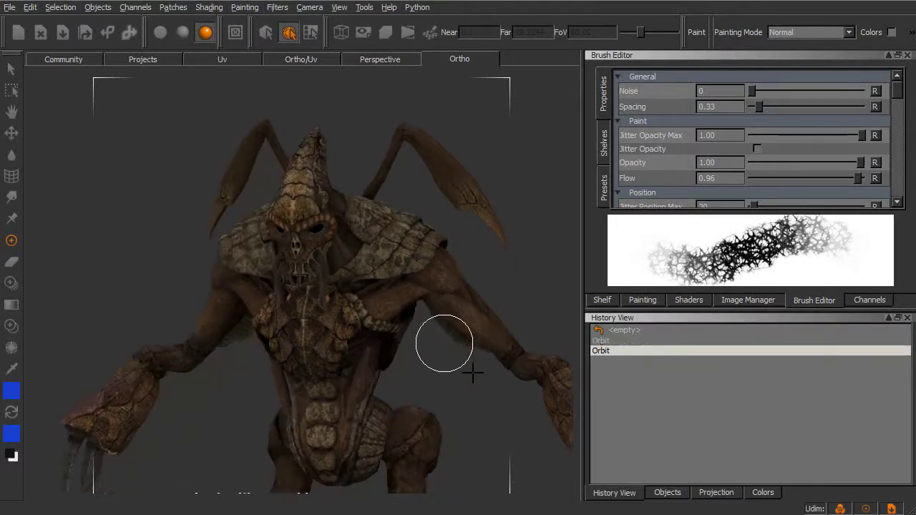
alt+middle_drag(497, 373, 459, 334)
alt+drag(462, 341, 402, 325)
alt+middle_drag(402, 326, 397, 346)
alt+right_drag(394, 343, 436, 346)
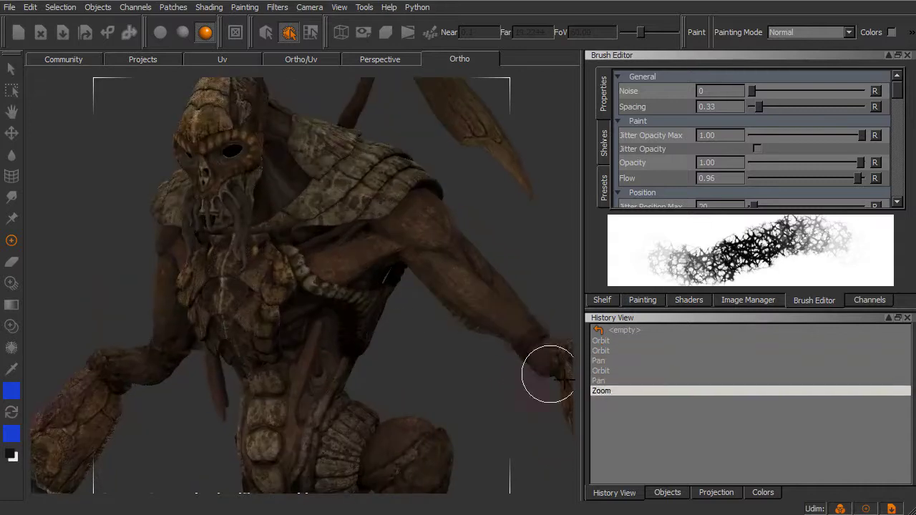
mouse_move(559, 383)
middle_down()
mouse_move(434, 370)
mouse_move(458, 374)
mouse_move(429, 358)
mouse_move(429, 343)
middle_up()
scroll(458, 375, up, 3)
mouse_move(311, 313)
mouse_down()
mouse_move(287, 274)
mouse_move(351, 285)
mouse_up()
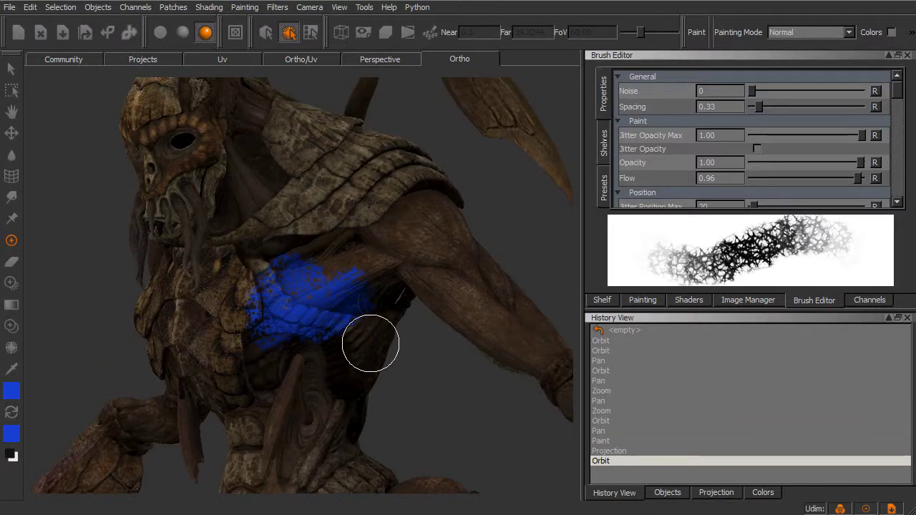
Undo the blue paint and all the view changes back to the first Orbit entry in the history.
key(ctrl+z)
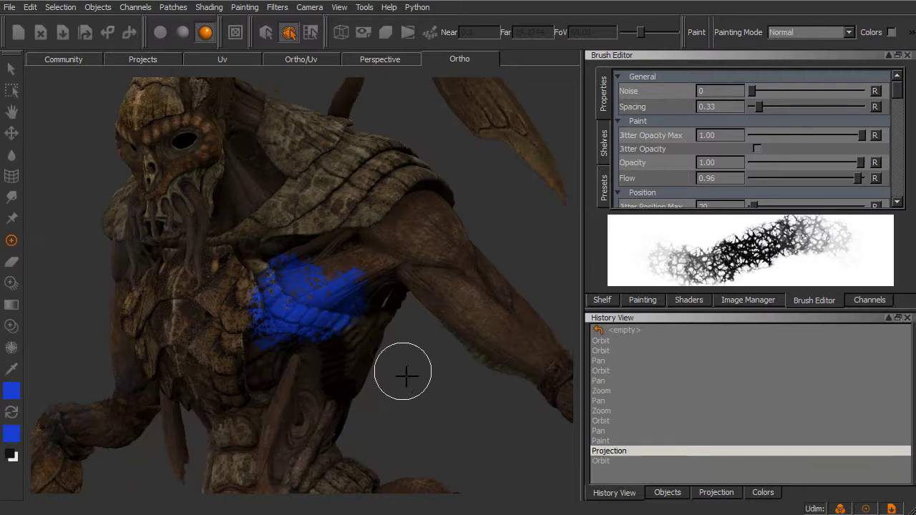
key(ctrl+z)
key(ctrl+z)
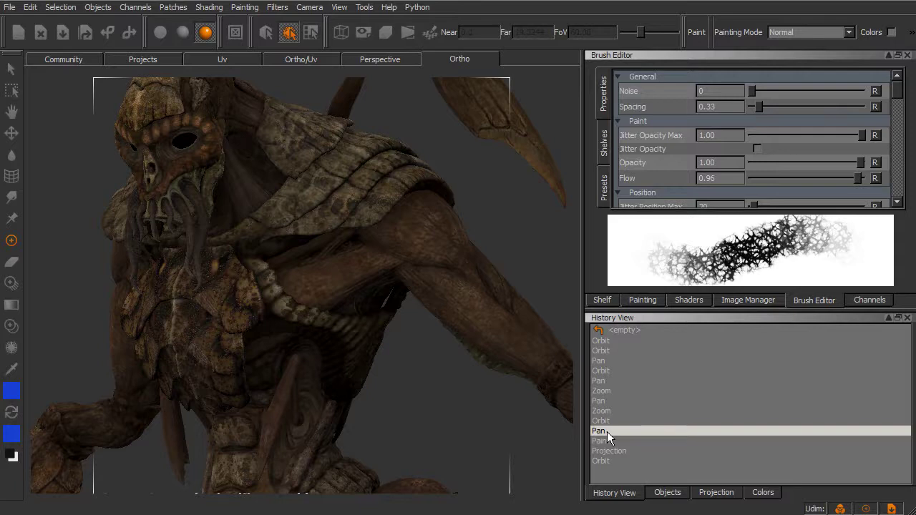
key(ctrl+z)
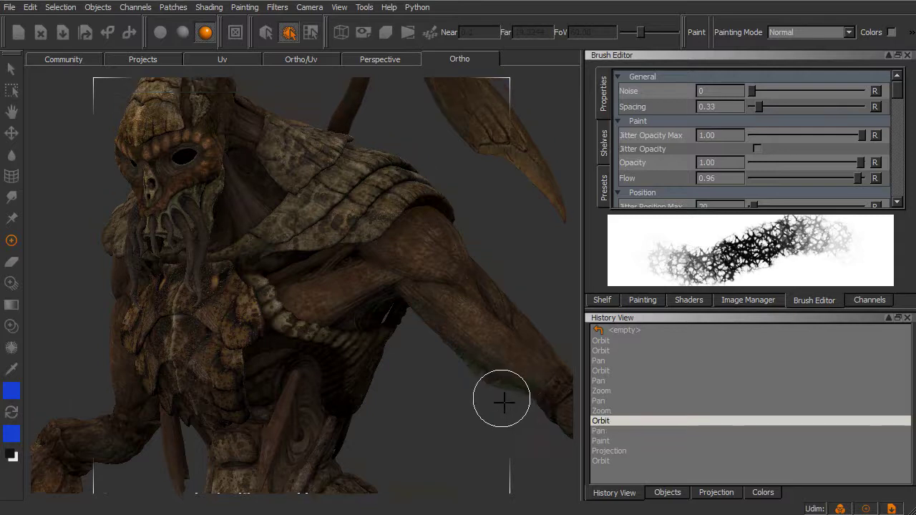
key(ctrl+z)
key(ctrl+z)
key(ctrl+z)
key(ctrl+z)
key(ctrl+z)
key(ctrl+z)
key(ctrl+z)
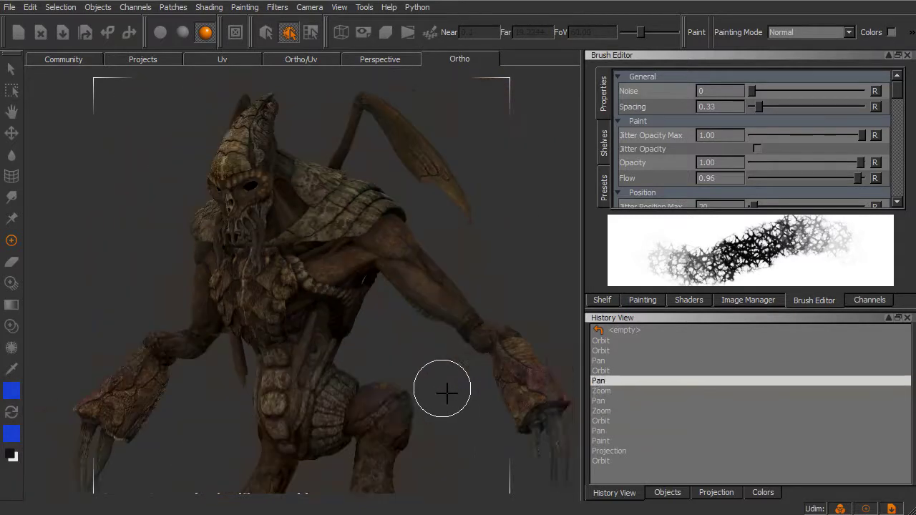
key(ctrl+z)
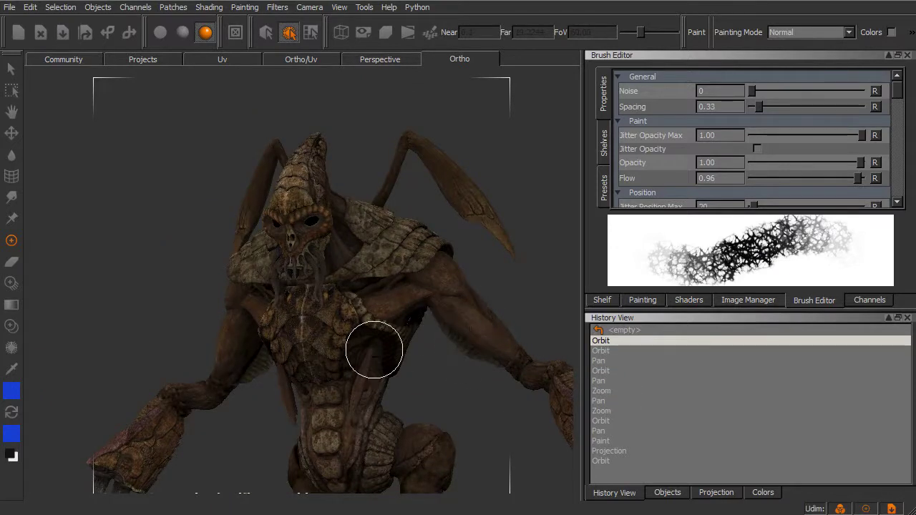
Paint a blue patch across the creature's left ribs with the current textured brush.
middle_drag(461, 369, 428, 335)
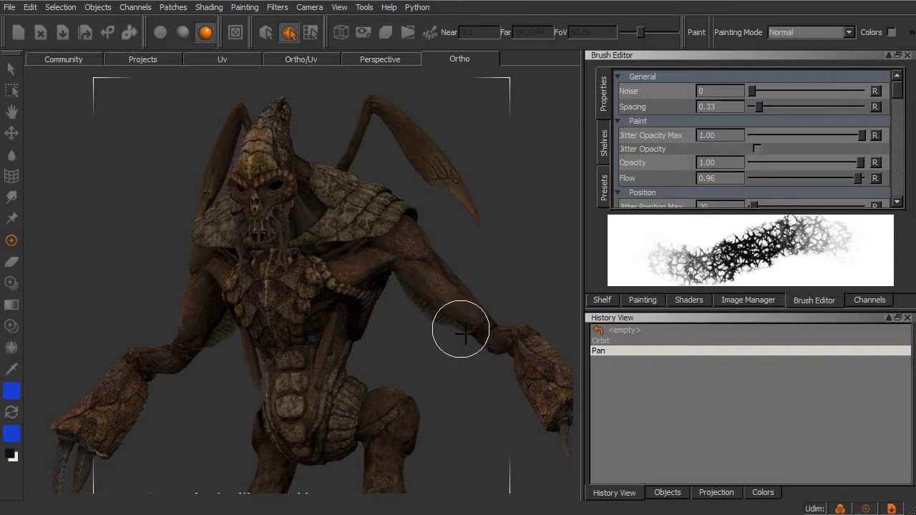
alt+drag(444, 320, 425, 342)
alt+right_drag(426, 336, 483, 345)
alt+drag(451, 327, 408, 347)
alt+middle_drag(407, 348, 425, 353)
alt+right_drag(424, 353, 459, 355)
mouse_move(354, 293)
mouse_down()
mouse_move(331, 313)
mouse_move(320, 268)
mouse_move(295, 349)
mouse_up()
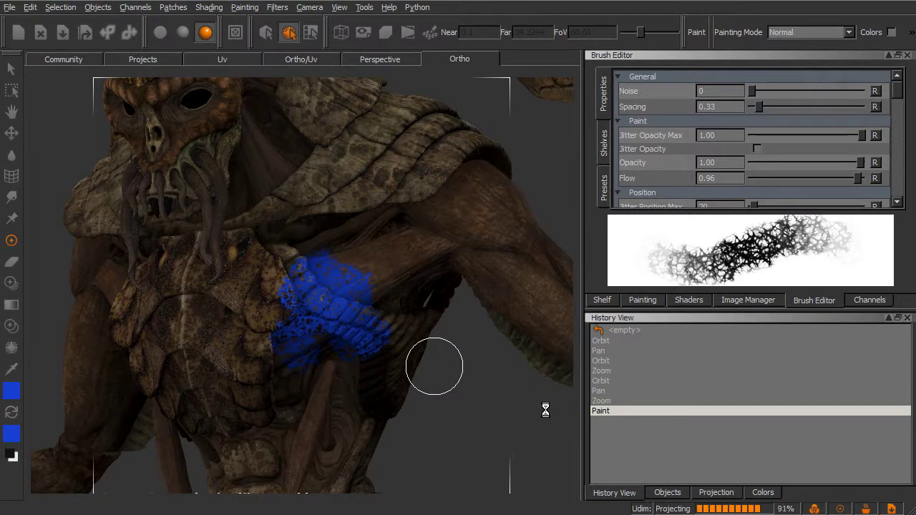
Orbit and pan around the painted ribs, and undo back to the Pan entry that precedes the blue paint.
alt+drag(501, 404, 481, 374)
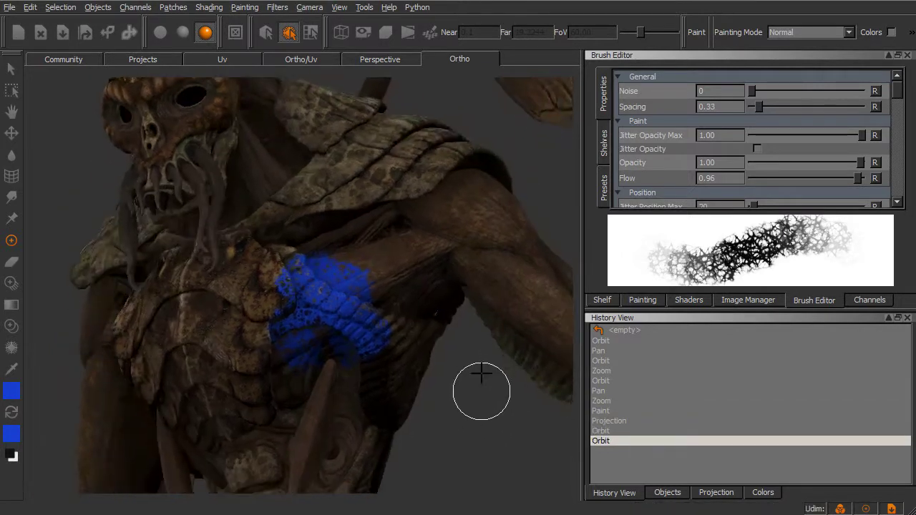
alt+middle_drag(482, 373, 473, 319)
alt+drag(473, 319, 480, 368)
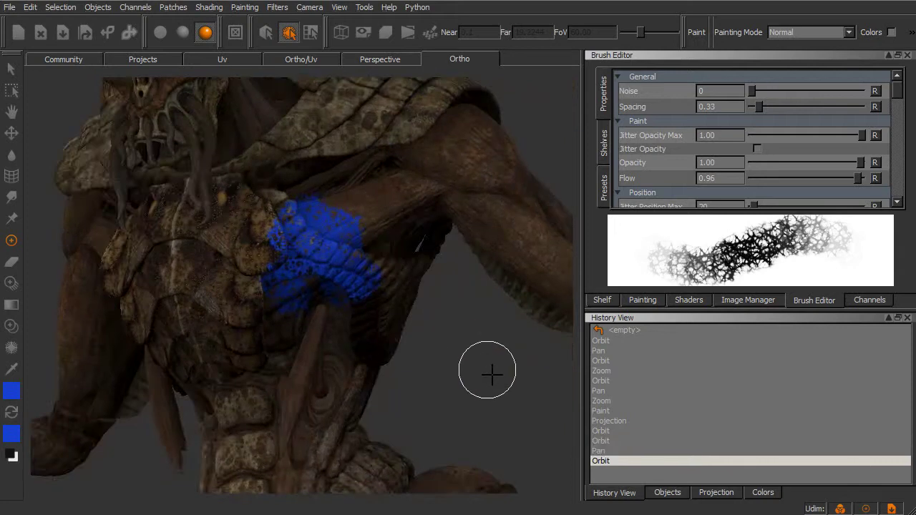
key(ctrl+z)
key(ctrl+z)
key(ctrl+z)
key(ctrl+z)
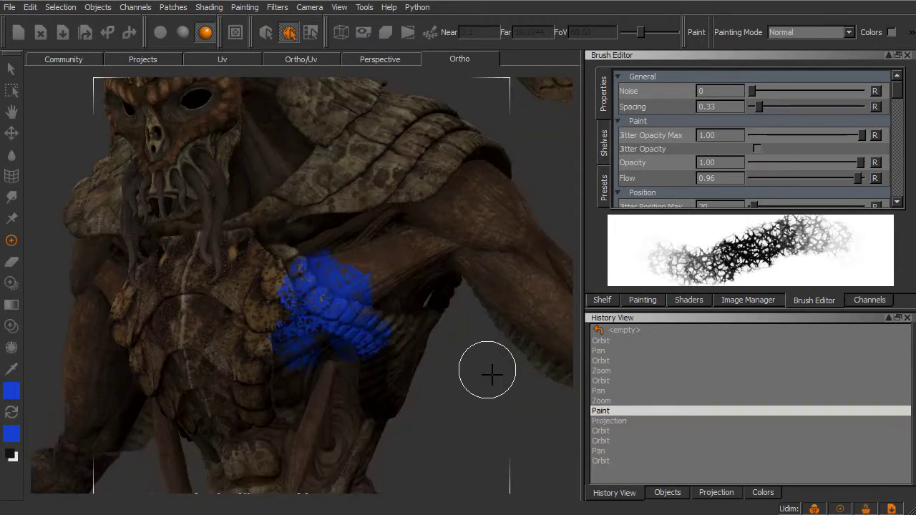
key(ctrl+z)
key(ctrl+z)
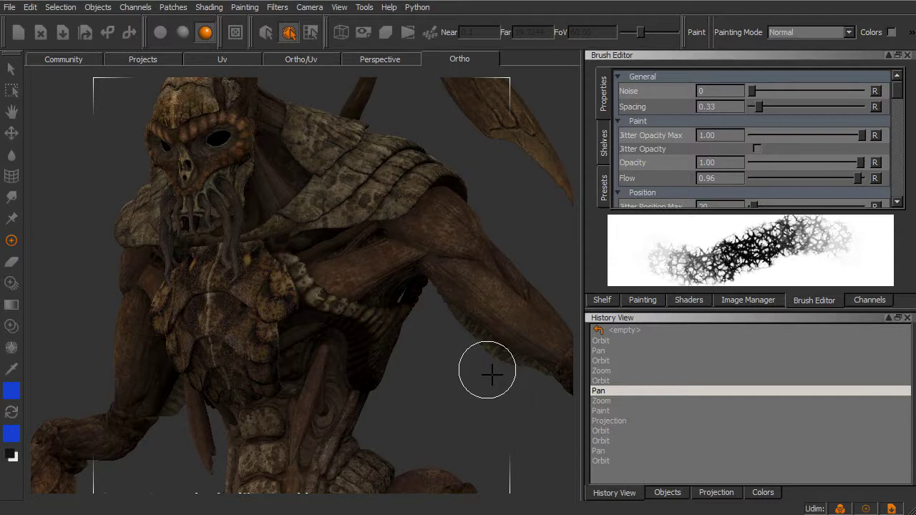
Redo the undone zoom, blue paint, projection and view changes up to the last Orbit entry.
key(ctrl+y)
key(ctrl+y)
key(ctrl+y)
key(ctrl+y)
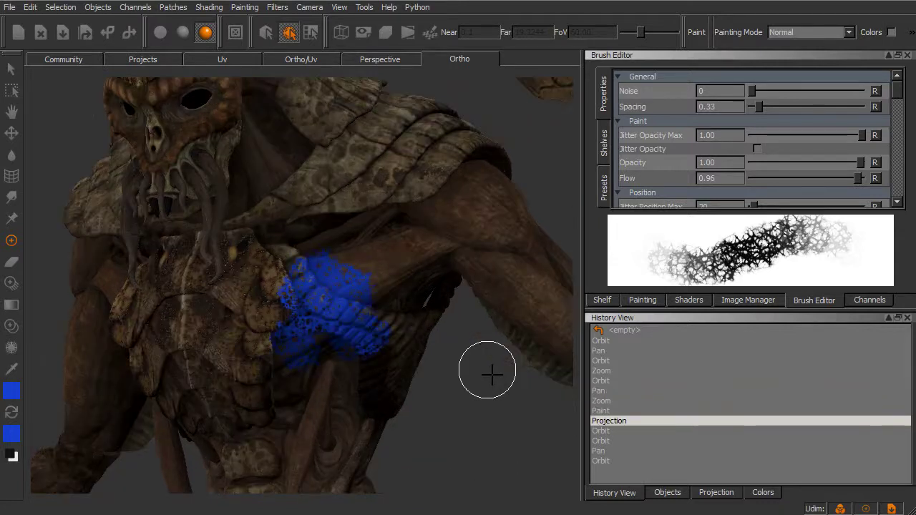
key(ctrl+y)
key(ctrl+y)
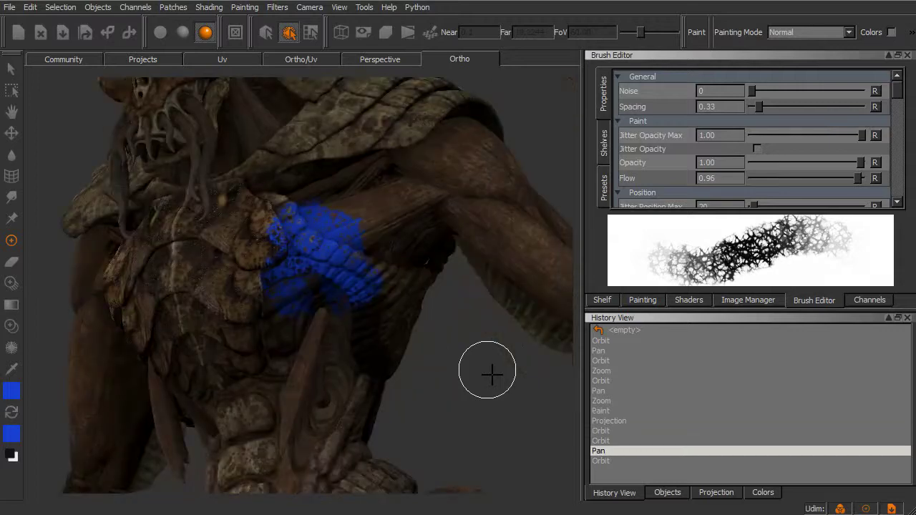
key(ctrl+y)
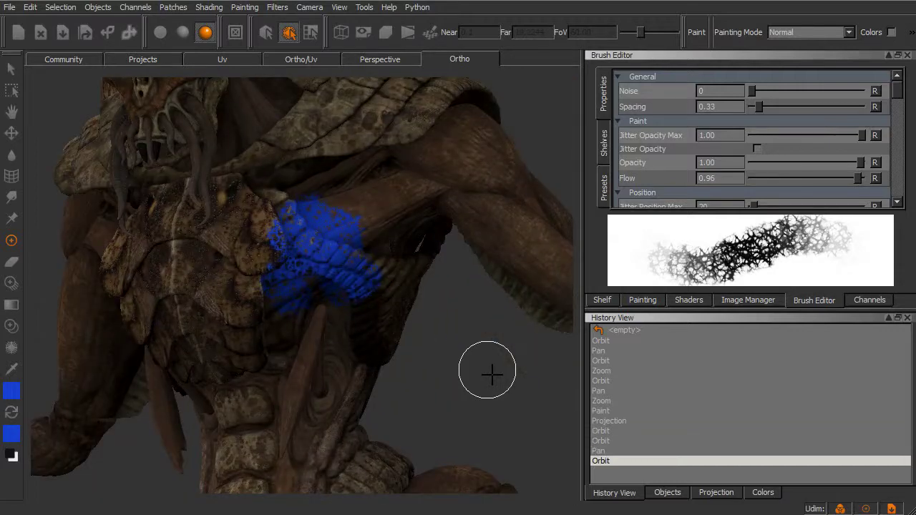
Undo the view changes, projection and blue paint again, back to the Pan entry before the zoom.
key(ctrl+z)
key(ctrl+z)
key(ctrl+z)
key(ctrl+z)
key(ctrl+z)
key(ctrl+z)
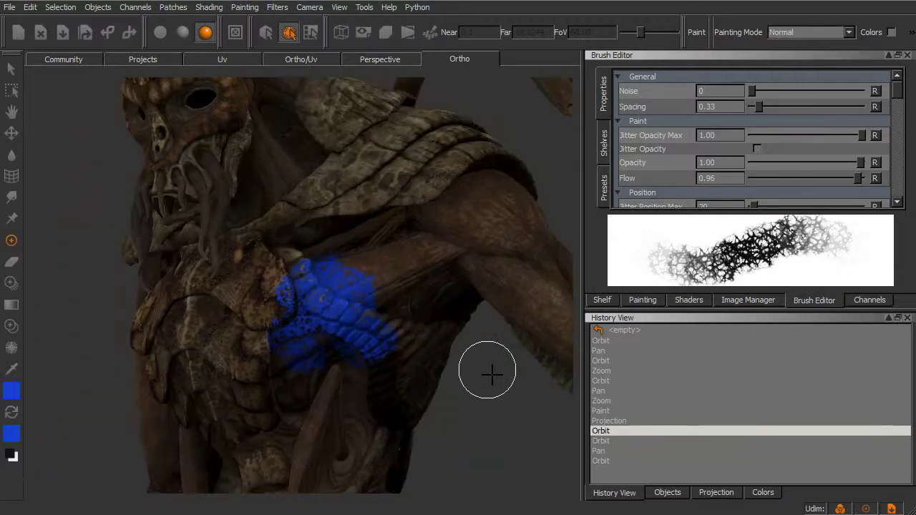
key(ctrl+z)
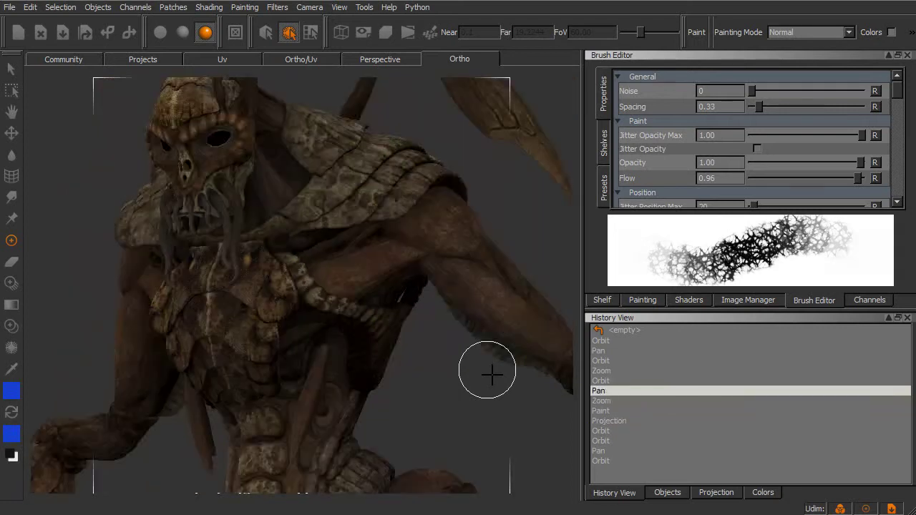
Look at the Undo and Redo commands, and paint a smaller blue patch on the creature's left ribs.
alt+drag(463, 373, 481, 379)
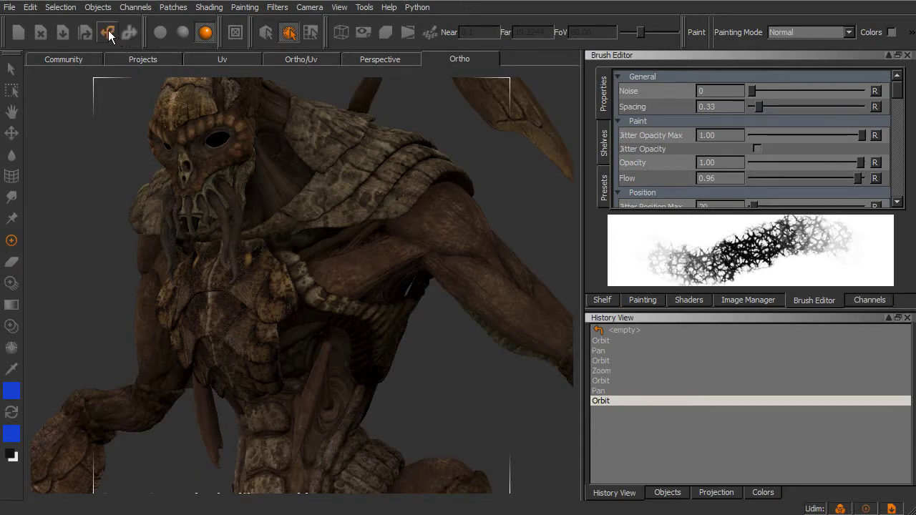
click(31, 9)
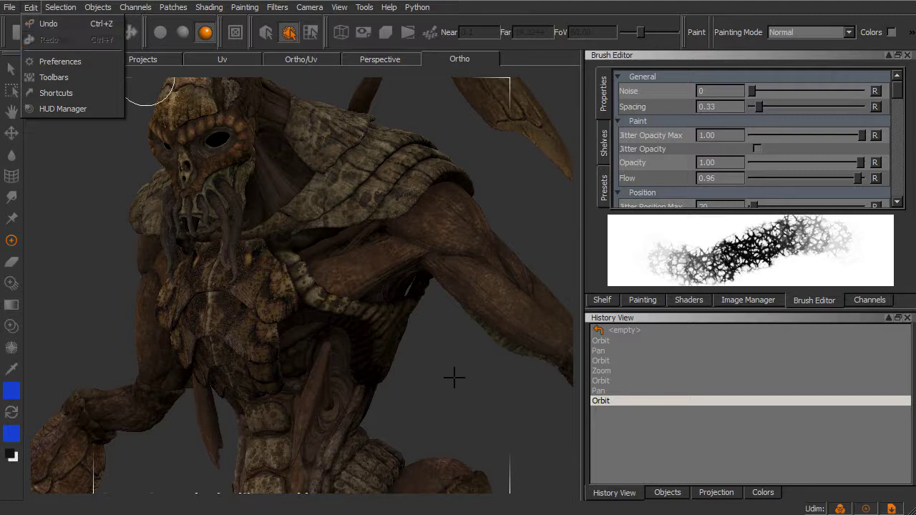
mouse_move(454, 344)
alt+mouse_down()
mouse_move(465, 366)
mouse_move(483, 362)
alt+mouse_up()
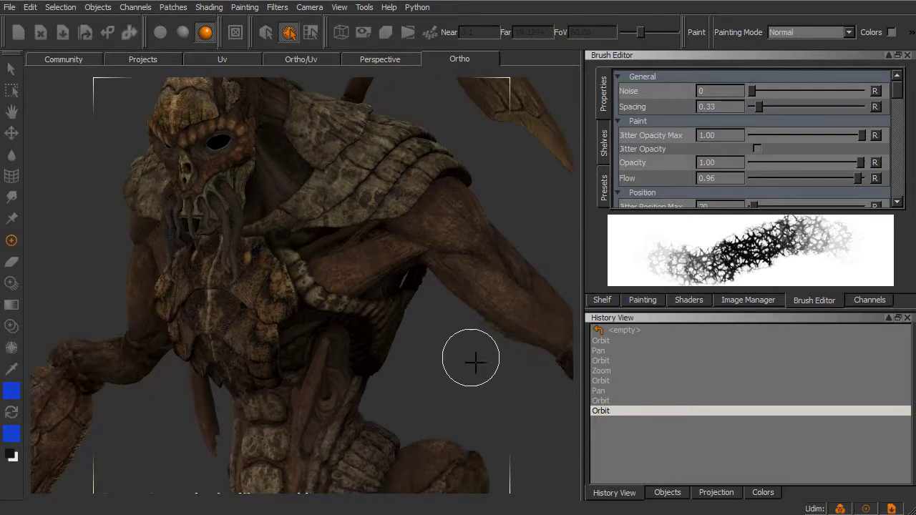
mouse_move(310, 285)
mouse_down()
mouse_move(318, 317)
mouse_move(367, 323)
mouse_up()
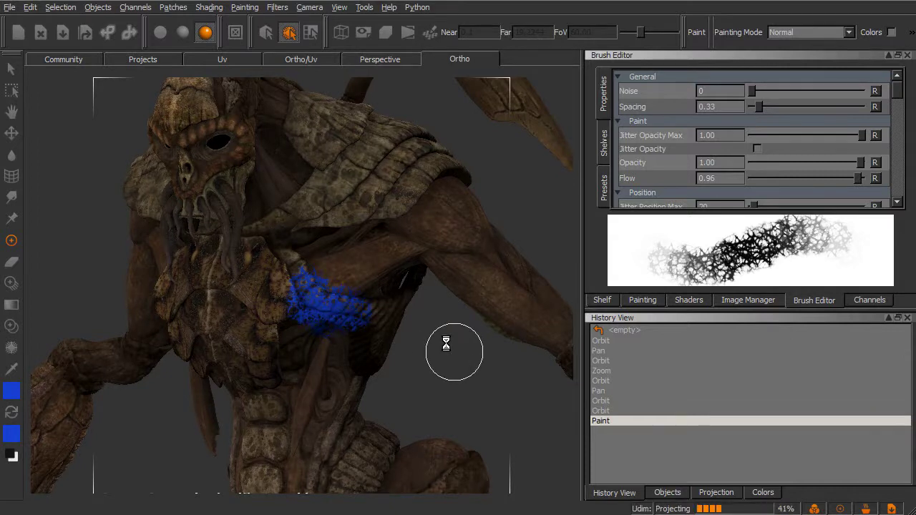
Change the foreground colour to dark red and paint over the chest plates and lower ribs around the blue patch.
middle_drag(452, 348, 134, 363)
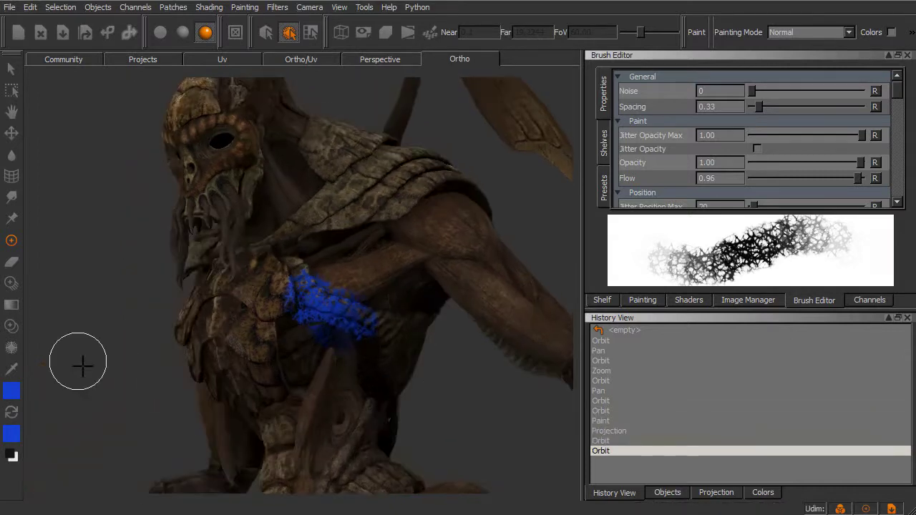
click(12, 390)
drag(436, 401, 430, 428)
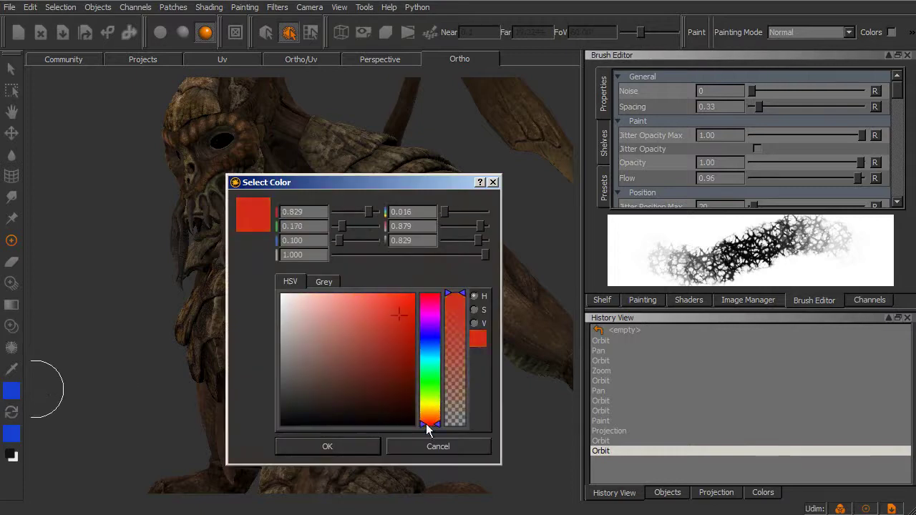
click(401, 365)
click(340, 445)
mouse_move(346, 374)
mouse_down()
mouse_move(326, 369)
mouse_move(308, 327)
mouse_move(272, 300)
mouse_move(293, 286)
mouse_move(308, 290)
mouse_up()
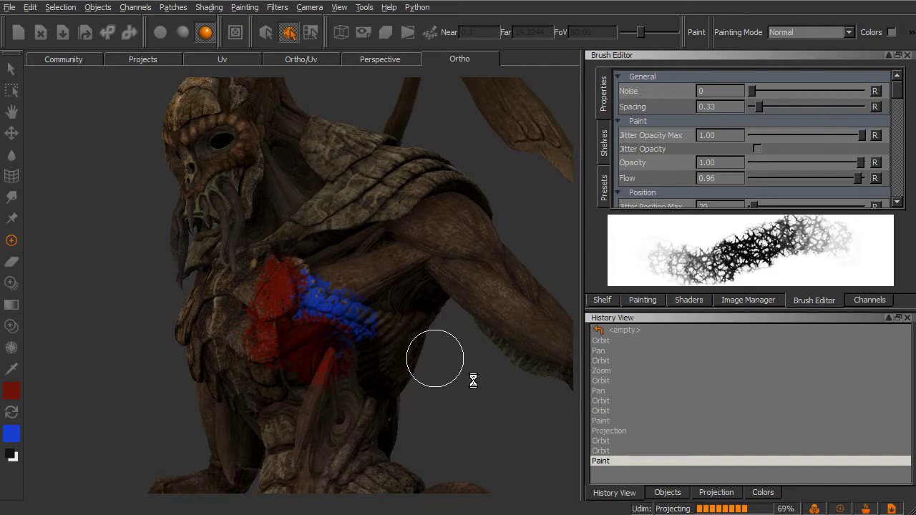
Use the history list to return to the Orbit entry just before the red Paint entry.
middle_drag(476, 375, 474, 390)
alt+drag(473, 390, 458, 389)
alt+middle_drag(458, 389, 455, 340)
alt+drag(450, 368, 466, 362)
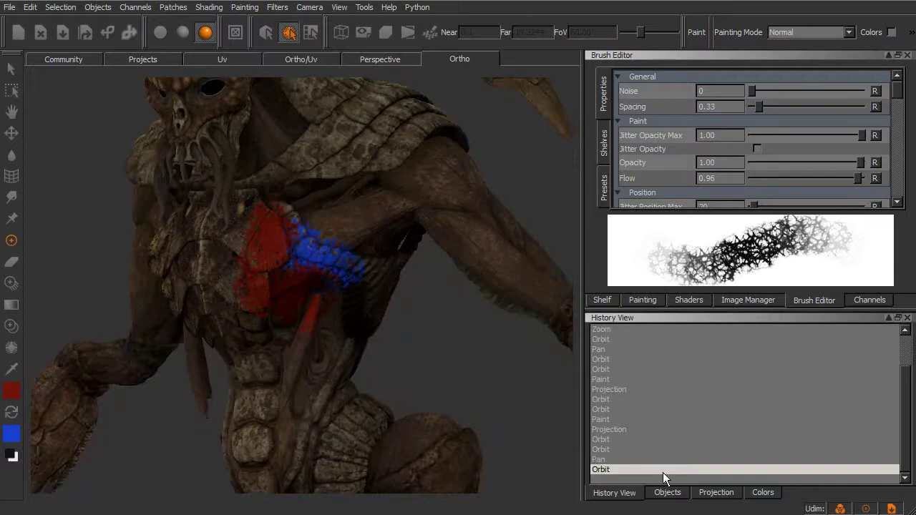
middle_drag(503, 394, 418, 331)
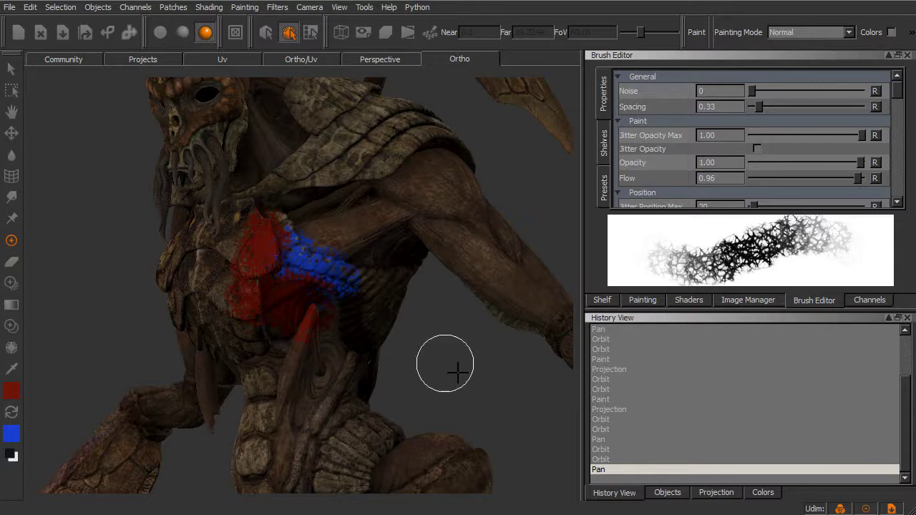
click(607, 400)
click(608, 389)
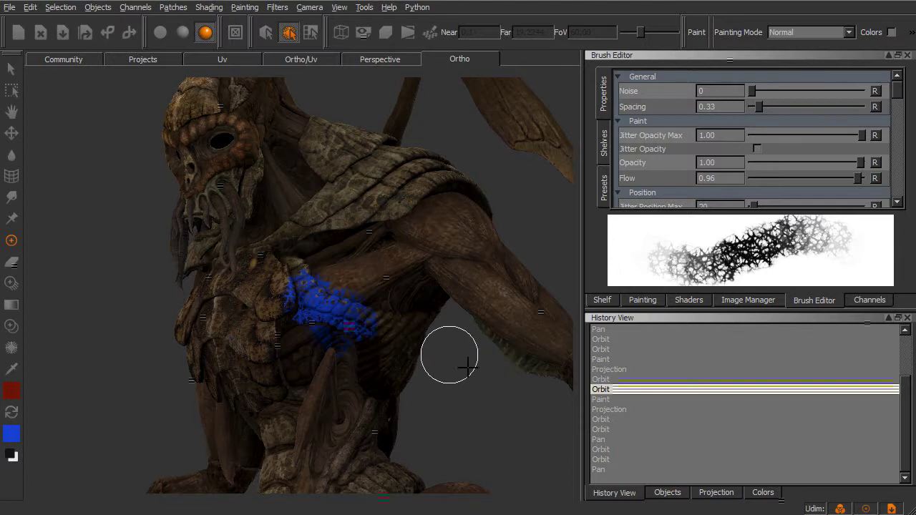
Add a new orbit to the history and undo back past the blue Paint entry.
middle_drag(450, 358, 487, 376)
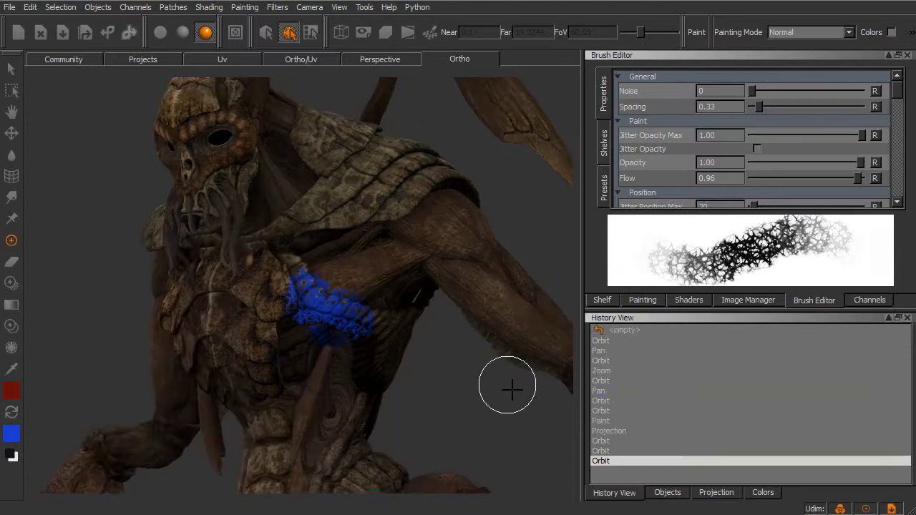
key(ctrl+z)
key(ctrl+z)
key(ctrl+z)
key(ctrl+z)
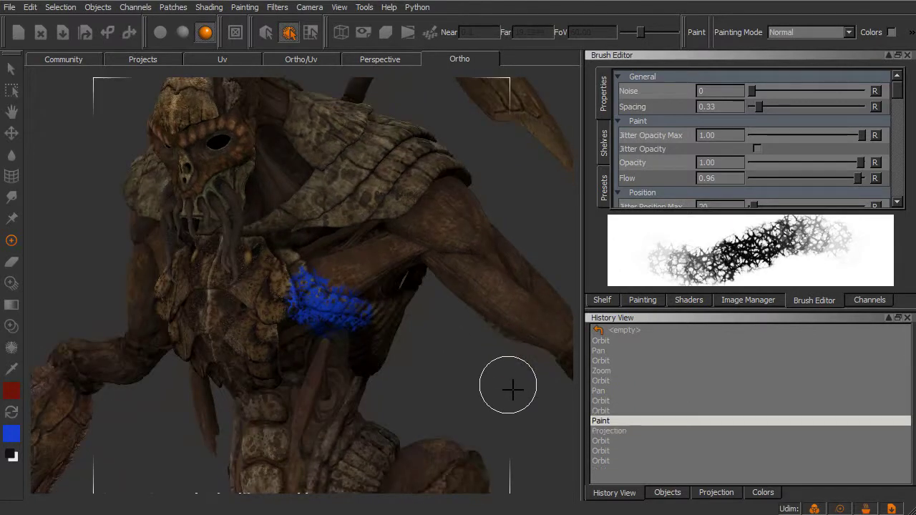
key(ctrl+z)
Add an orbit and a zoom to the history, and jump back to the first Pan entry.
mouse_move(501, 380)
middle_down()
mouse_move(477, 373)
mouse_move(494, 370)
middle_up()
scroll(494, 370, down, 2)
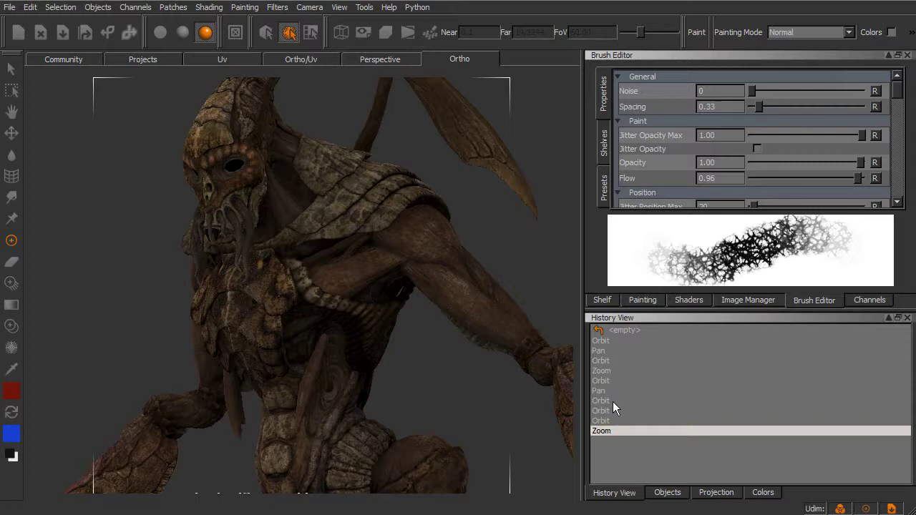
click(603, 350)
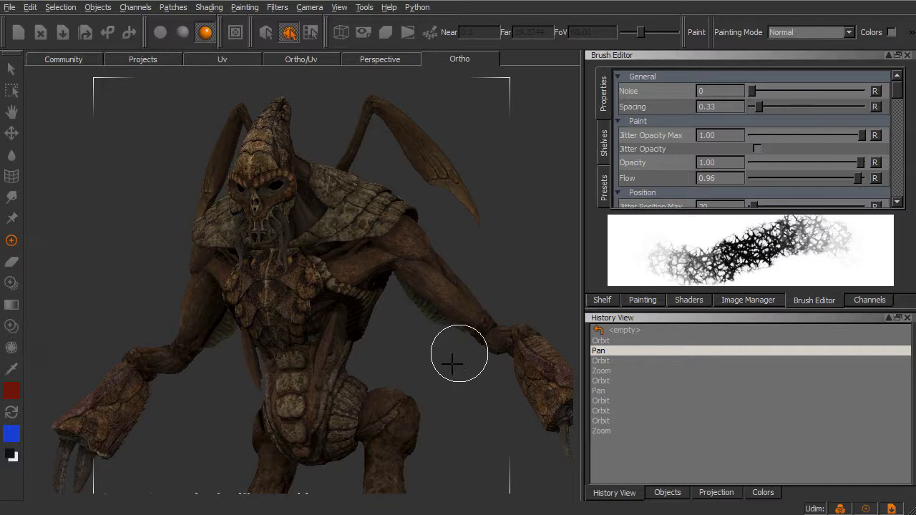
Record new orbit, pan and zoom entries after the first Pan entry by moving the camera around the creature.
alt+drag(452, 363, 506, 409)
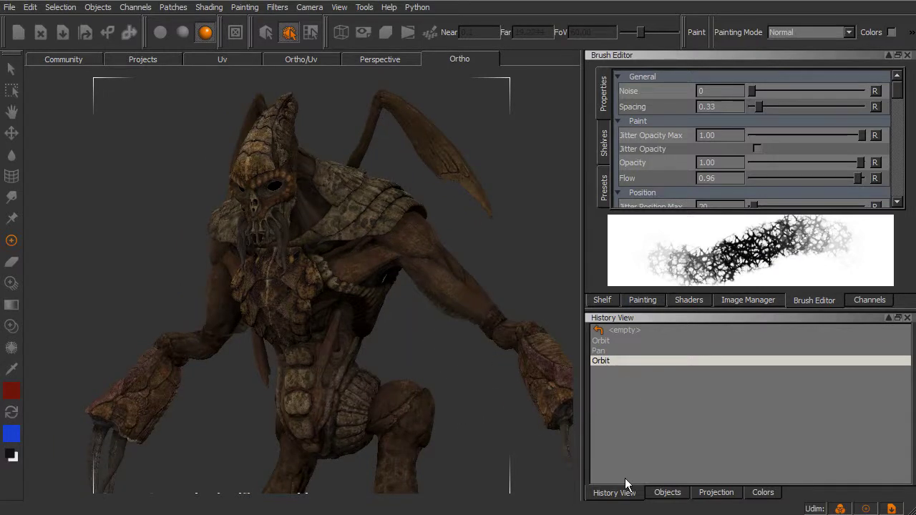
mouse_move(517, 376)
alt+mouse_down()
mouse_move(545, 427)
mouse_move(511, 391)
alt+mouse_up()
alt+middle_drag(512, 391, 458, 384)
alt+drag(466, 377, 485, 385)
alt+right_drag(485, 385, 485, 384)
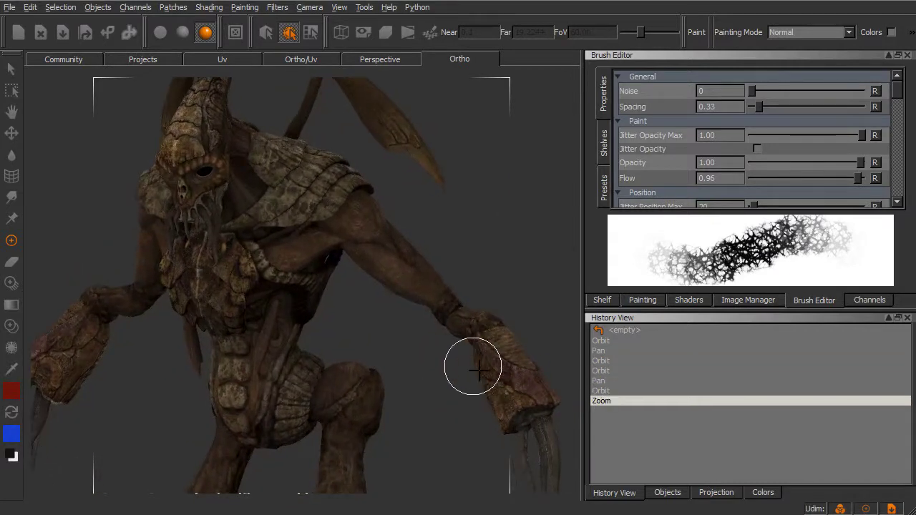
Extend the history beyond the Zoom entry with a series of alternating camera pans and orbits.
alt+middle_drag(479, 370, 486, 368)
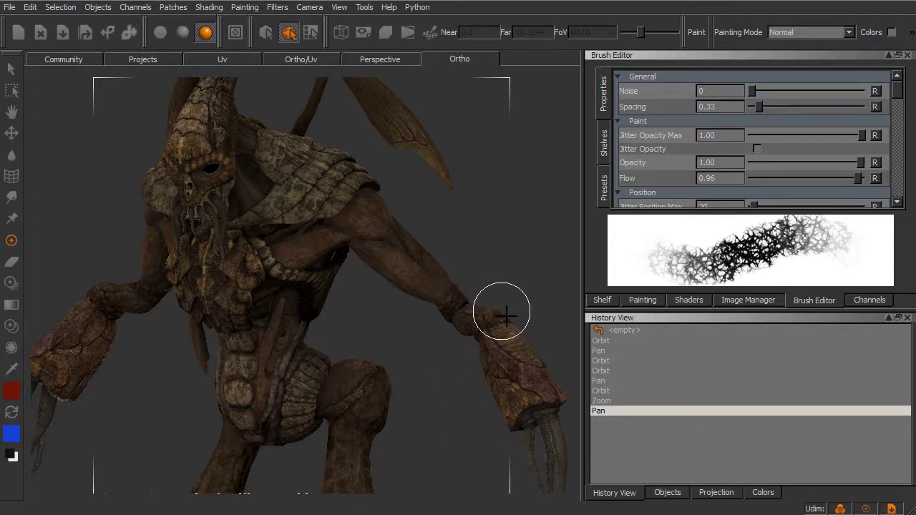
middle_drag(530, 276, 535, 317)
alt+drag(511, 324, 501, 322)
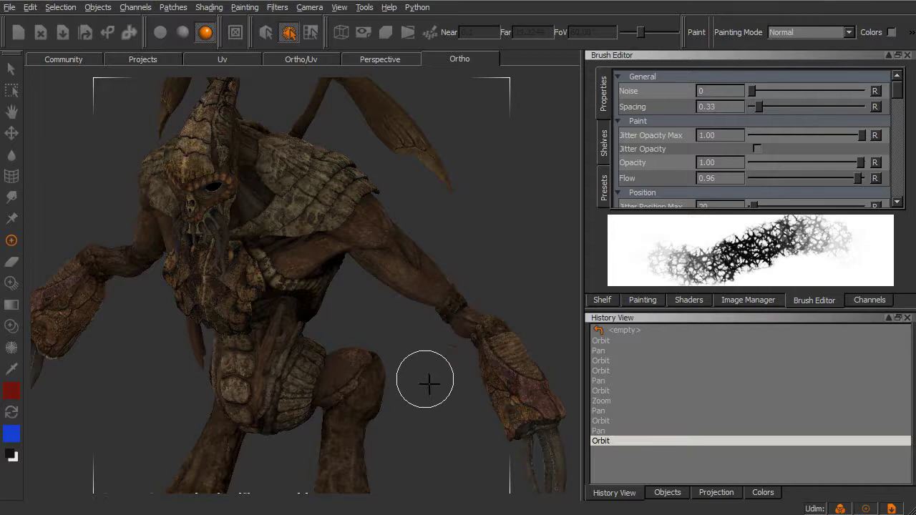
alt+drag(435, 380, 422, 358)
alt+middle_drag(426, 351, 437, 368)
alt+drag(437, 368, 434, 356)
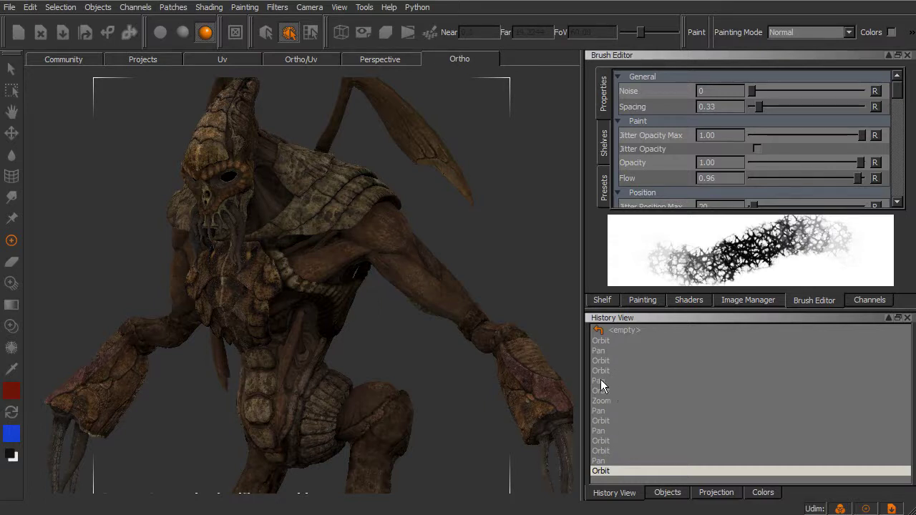
alt+middle_drag(467, 332, 446, 323)
mouse_move(446, 323)
alt+mouse_down()
mouse_move(503, 375)
mouse_move(481, 376)
mouse_move(506, 366)
alt+mouse_up()
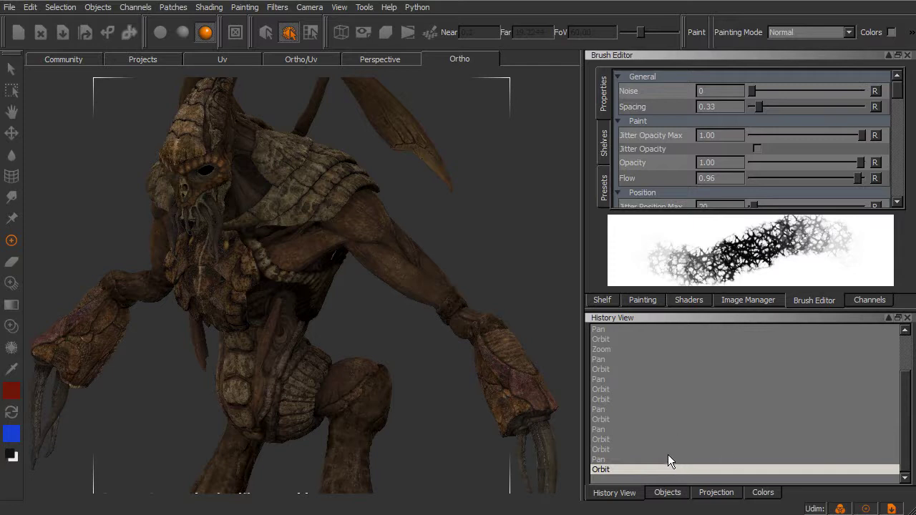
Jump between earlier Orbit and Pan entries in the history, ending on the Pan entry directly after Zoom.
click(606, 450)
click(611, 409)
click(605, 379)
click(604, 359)
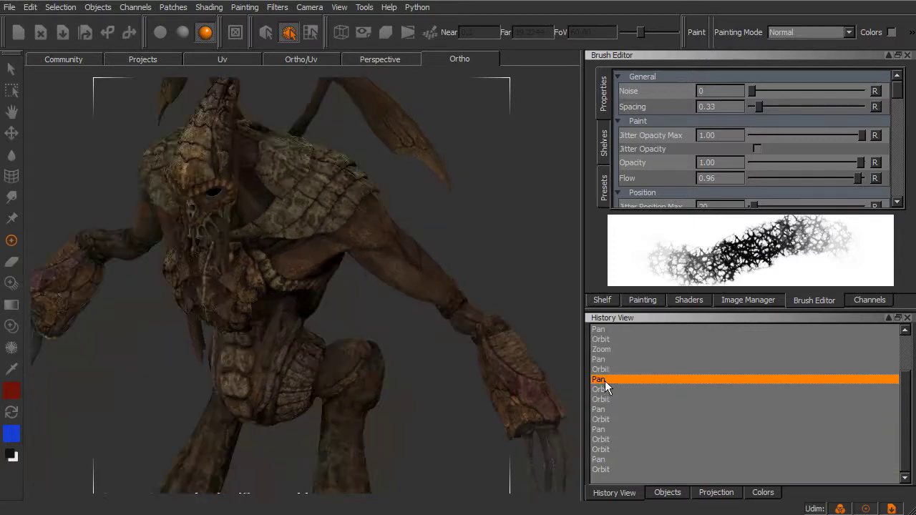
click(604, 389)
drag(605, 391, 617, 366)
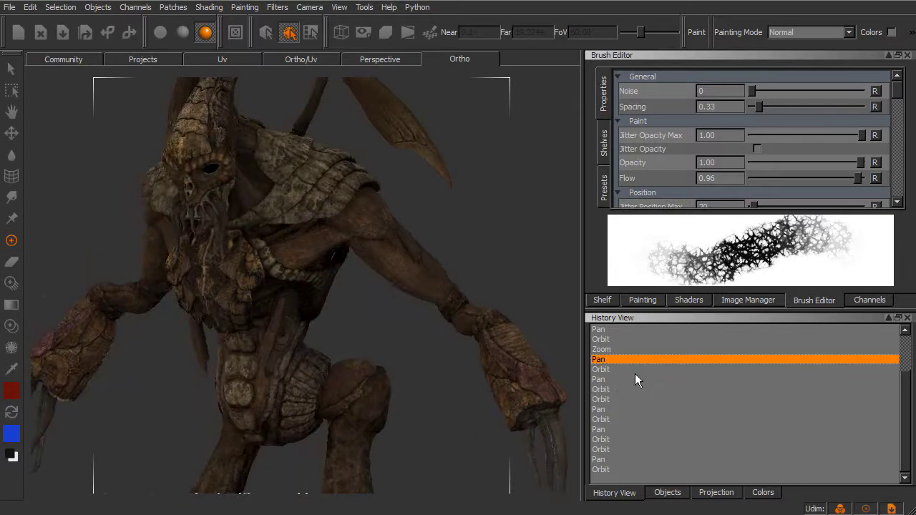